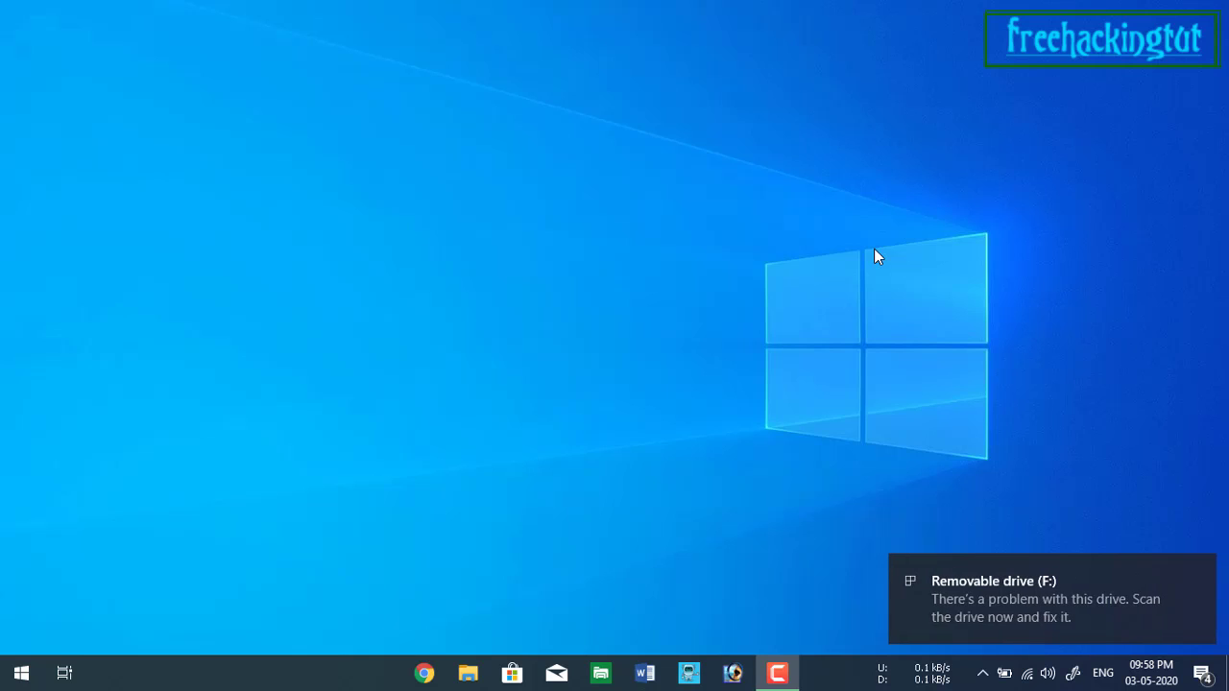
# Step: From File Explorer, start the Turn BitLocker on wizard for Removable drive (F:)
pyautogui.click(467, 674)
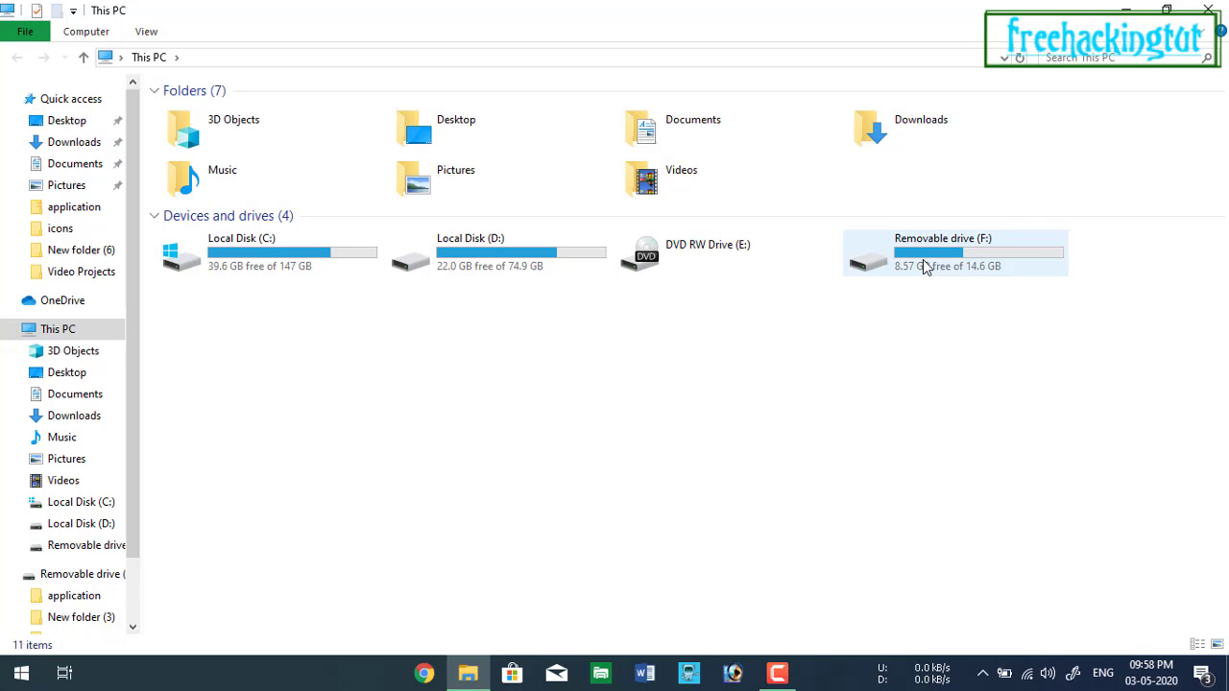
pyautogui.rightClick(955, 261)
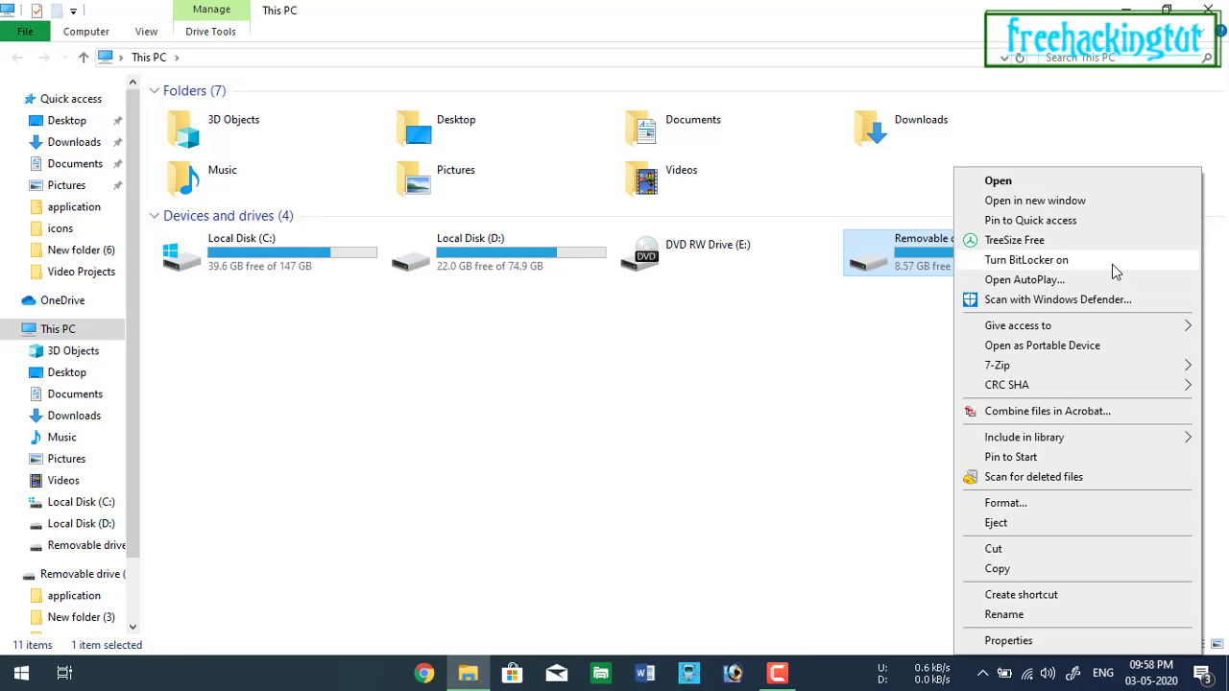
pyautogui.click(1082, 263)
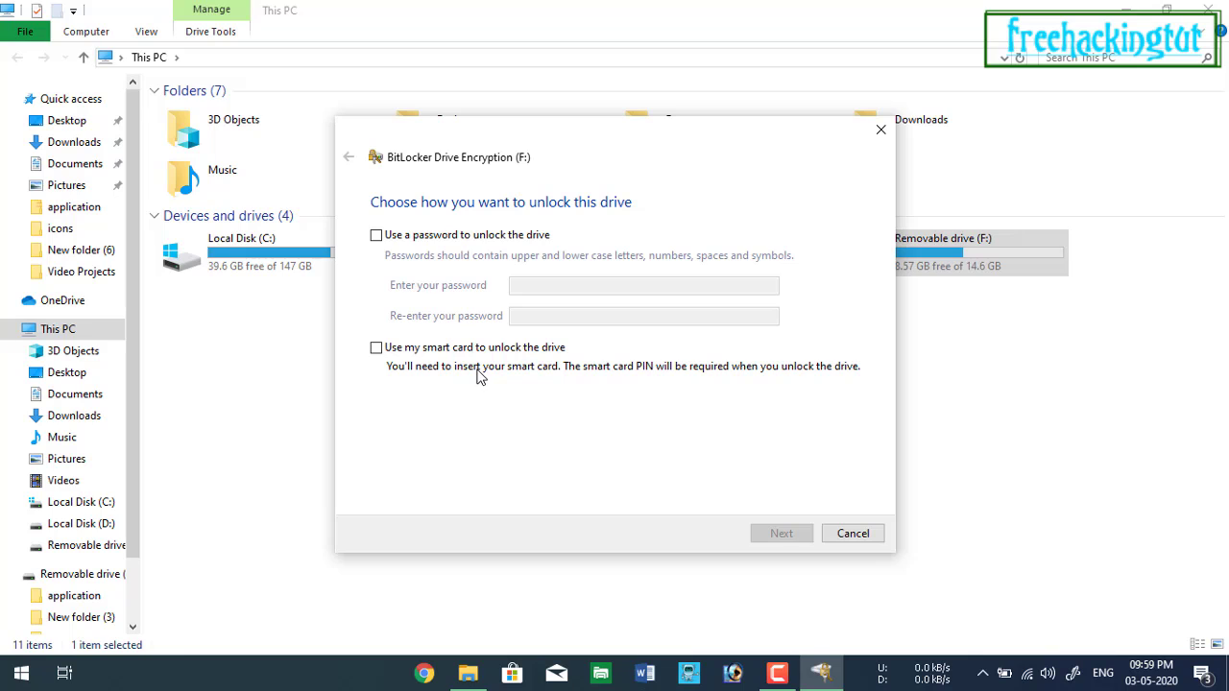
# Step: Choose password unlock for drive F:, enter and confirm the password, and continue
pyautogui.click(375, 235)
pyautogui.click(551, 279)
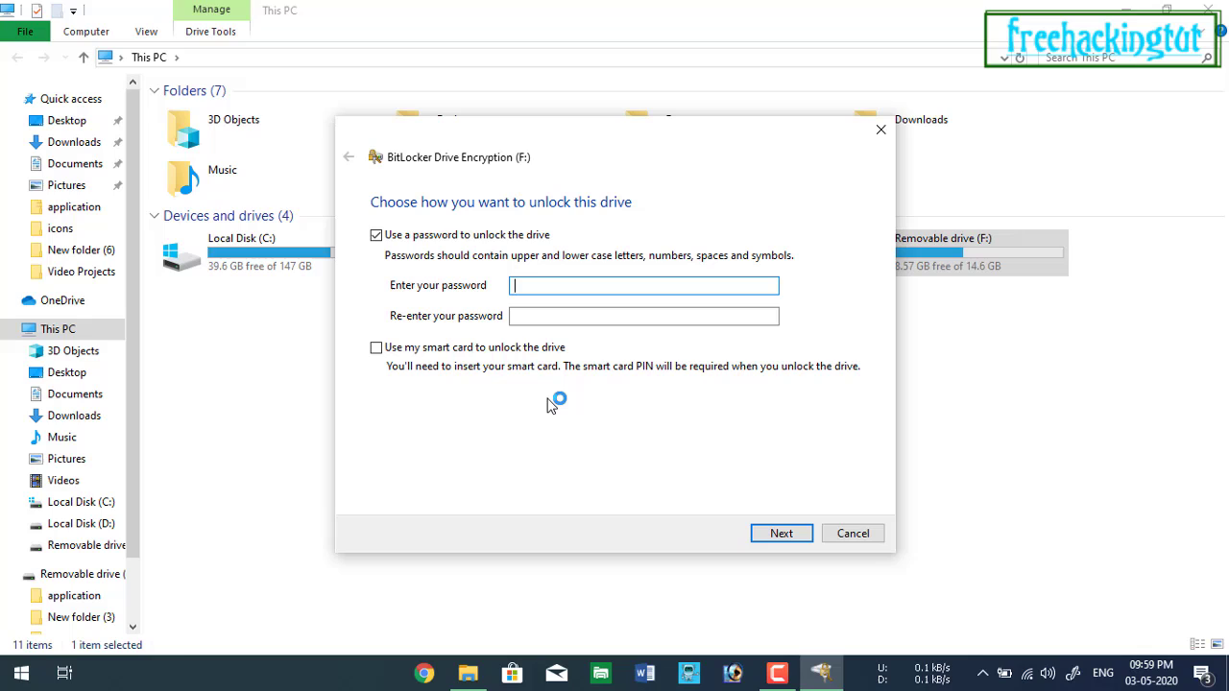
pyautogui.write('••••••••••')
pyautogui.press('Tab')
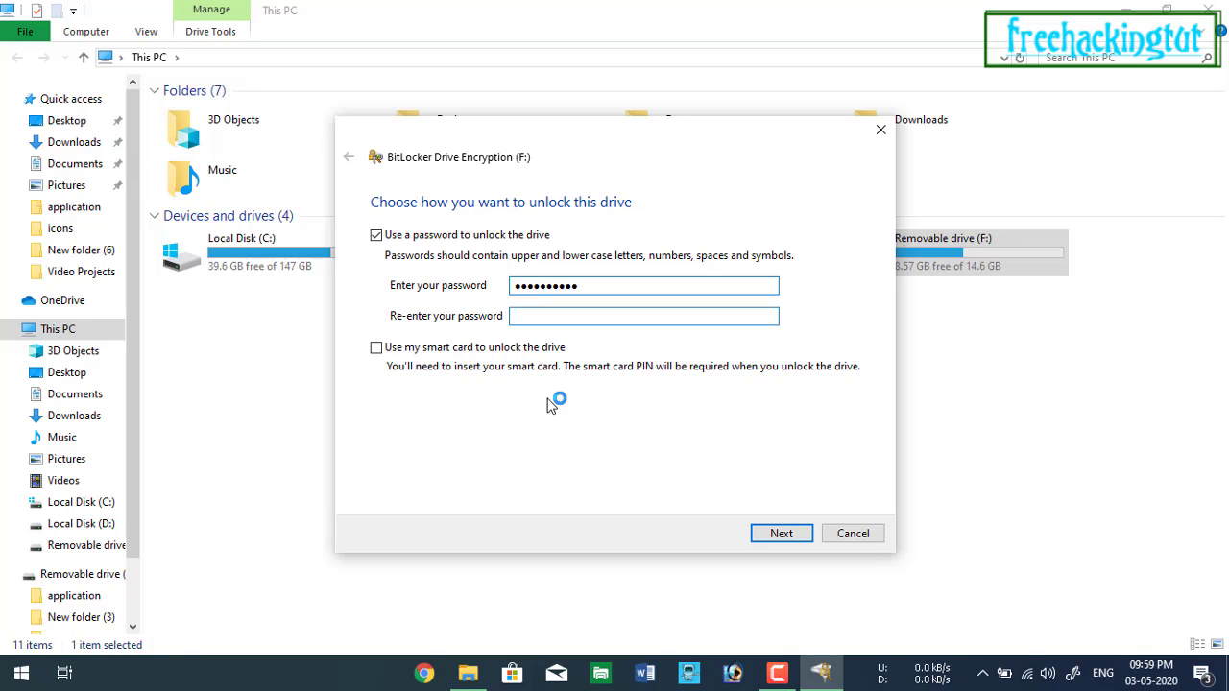
pyautogui.write('•••••••')
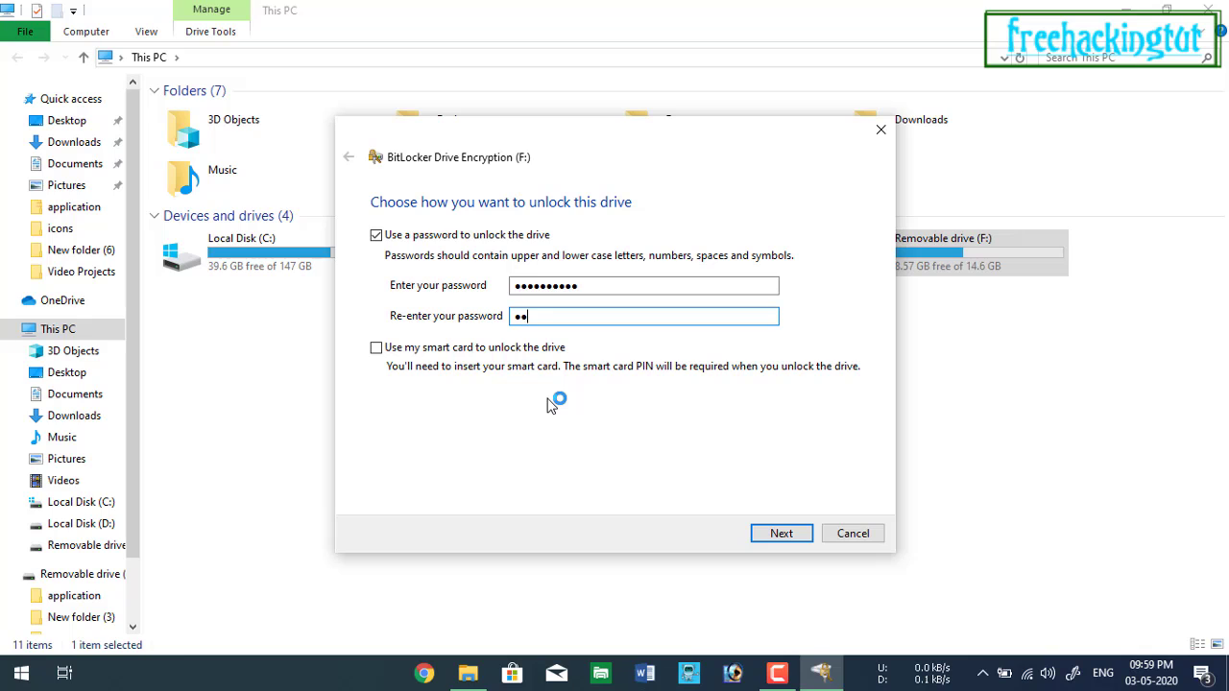
pyautogui.write('•••')
pyautogui.click(782, 535)
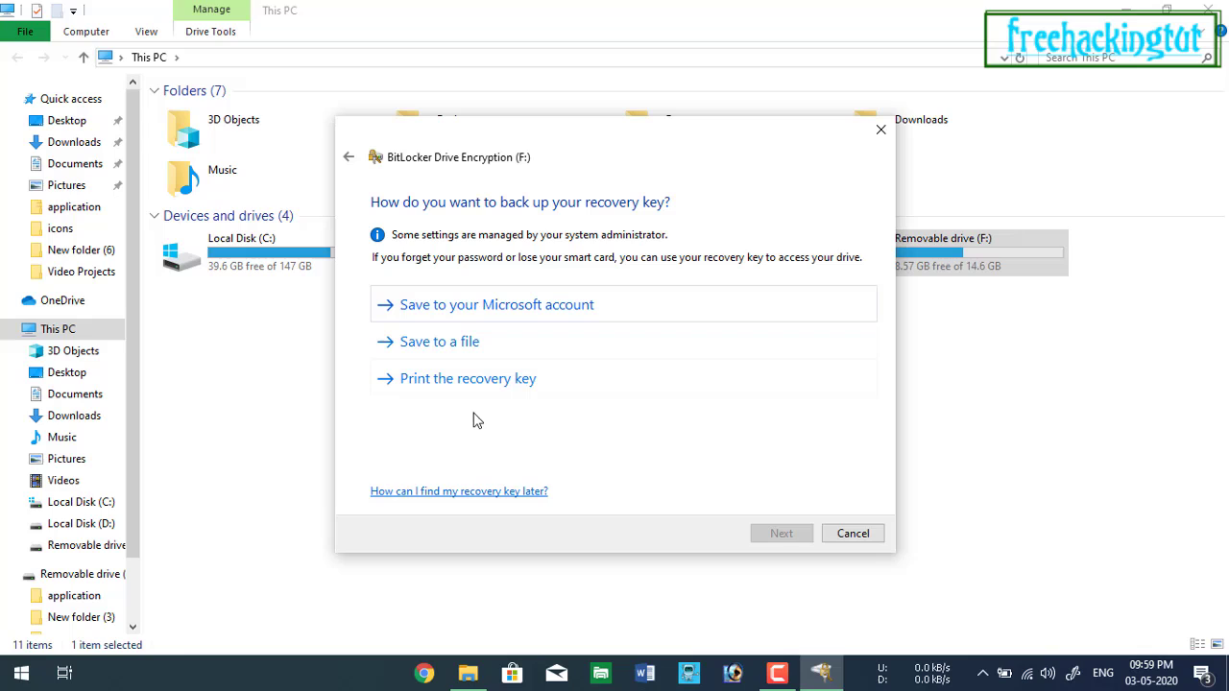
# Step: Save the F: recovery key as a file in the Desktop bitlocker folder under its default name
pyautogui.click(410, 345)
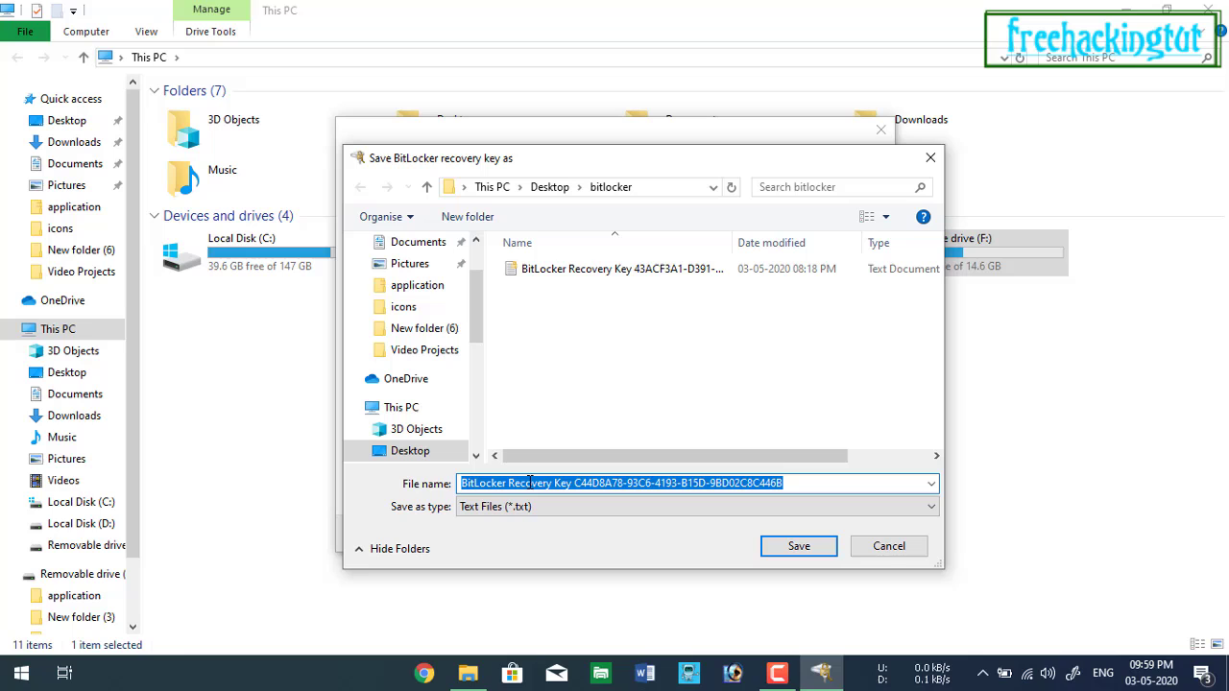
pyautogui.click(798, 543)
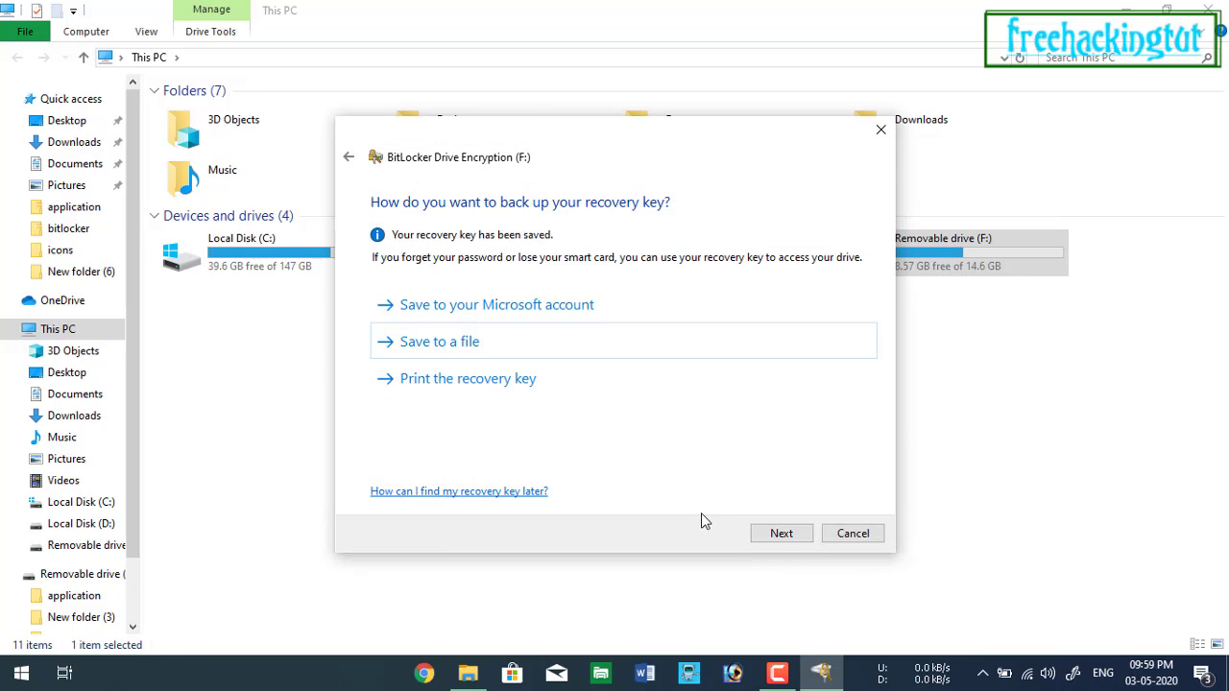
pyautogui.click(780, 534)
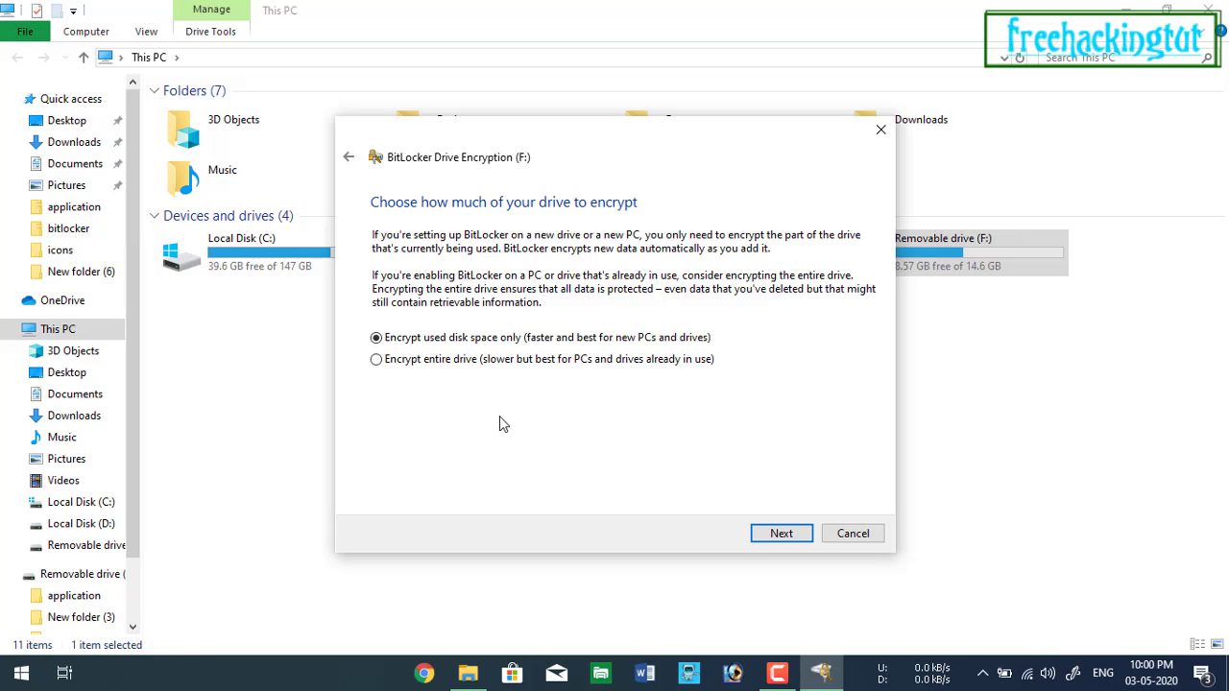
# Step: Keep 'Encrypt used disk space only' and 'Compatible mode' for drive F:
pyautogui.click(787, 537)
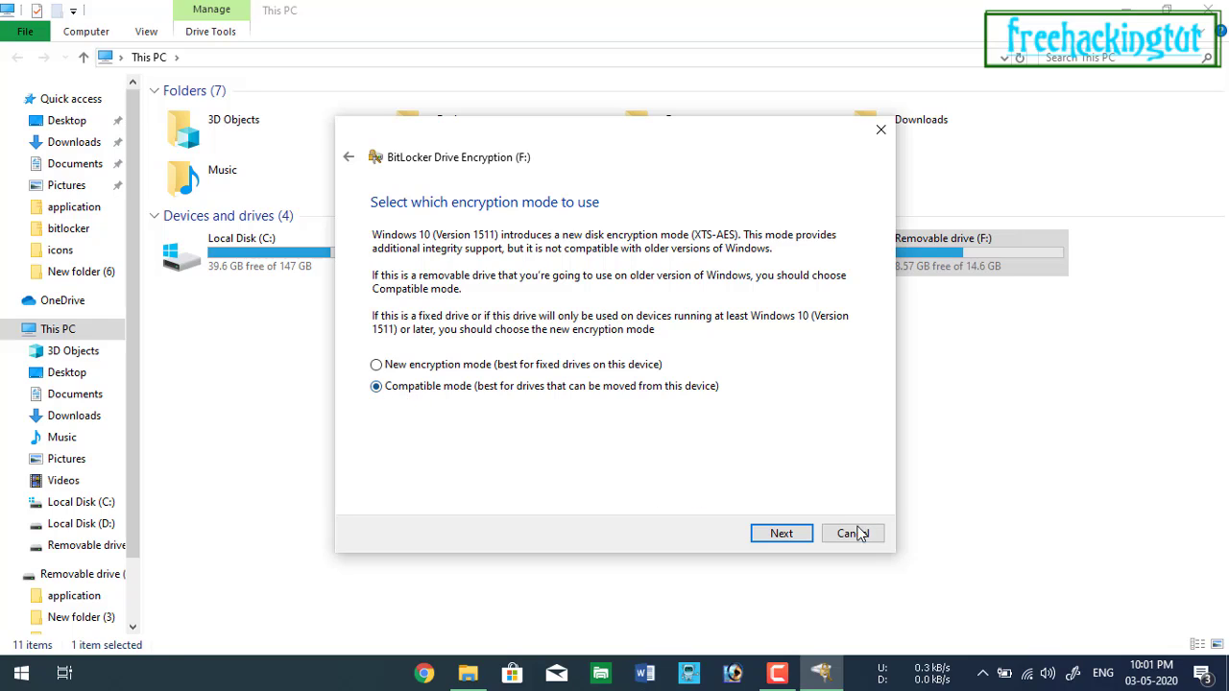
pyautogui.click(782, 534)
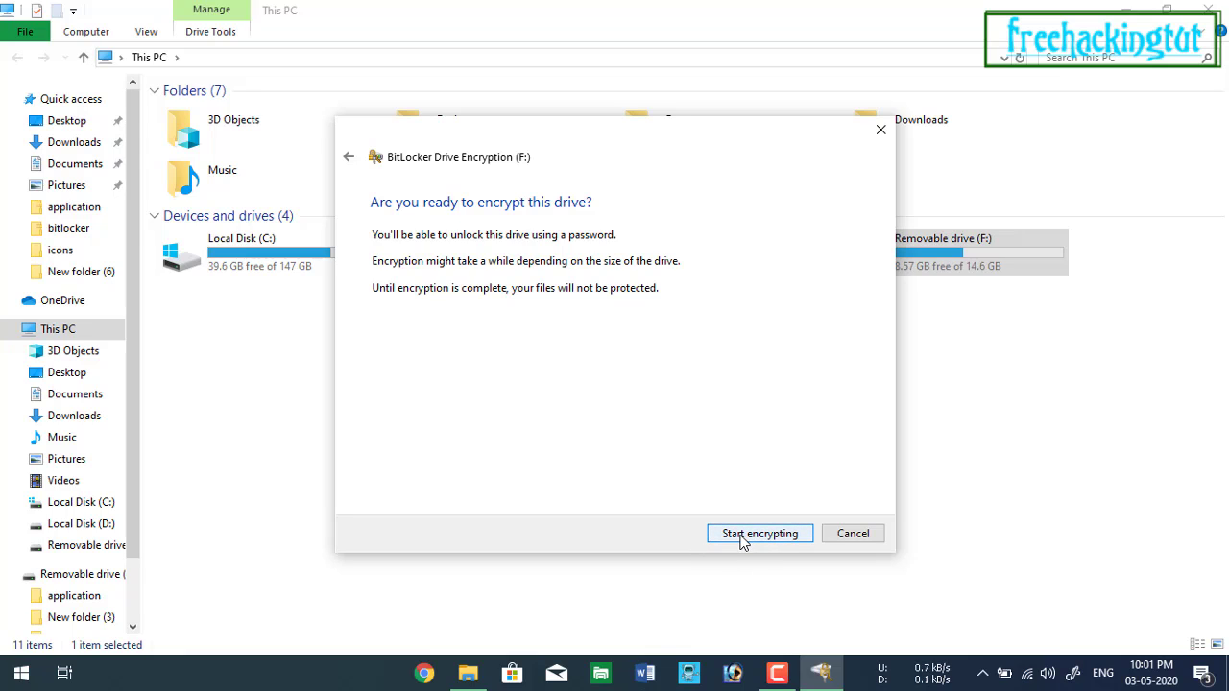
# Step: Start encrypting drive F: and close the completion notice once it finishes
pyautogui.click(742, 541)
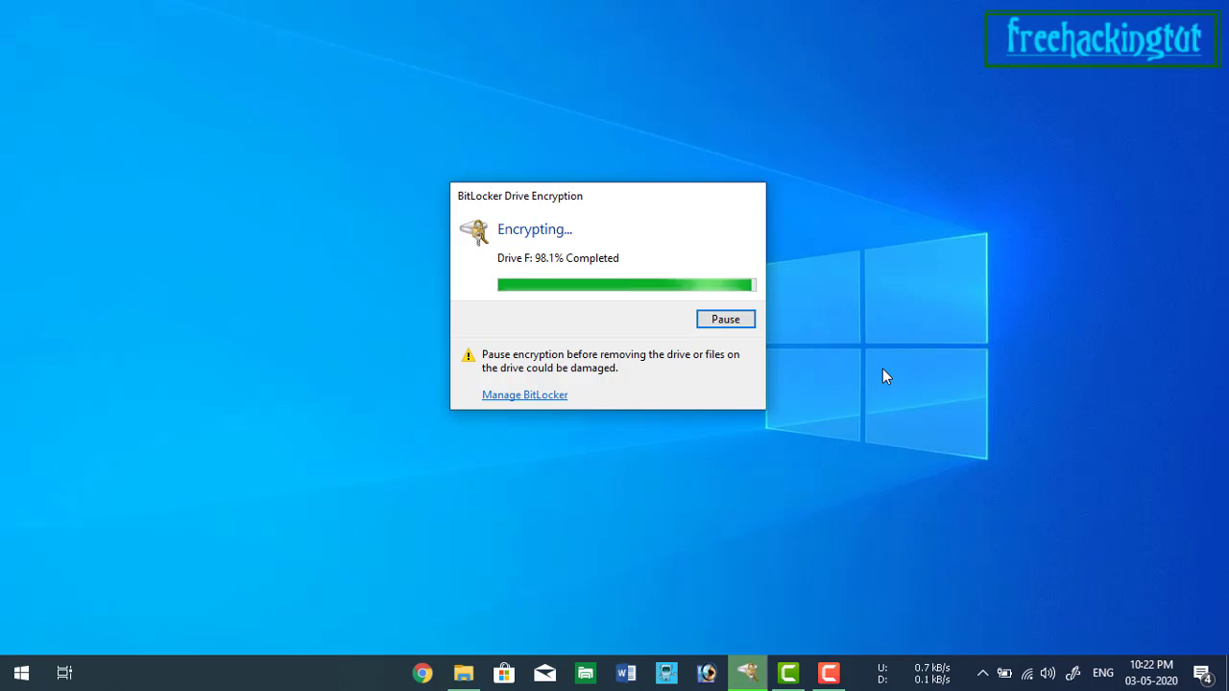
pyautogui.click(722, 286)
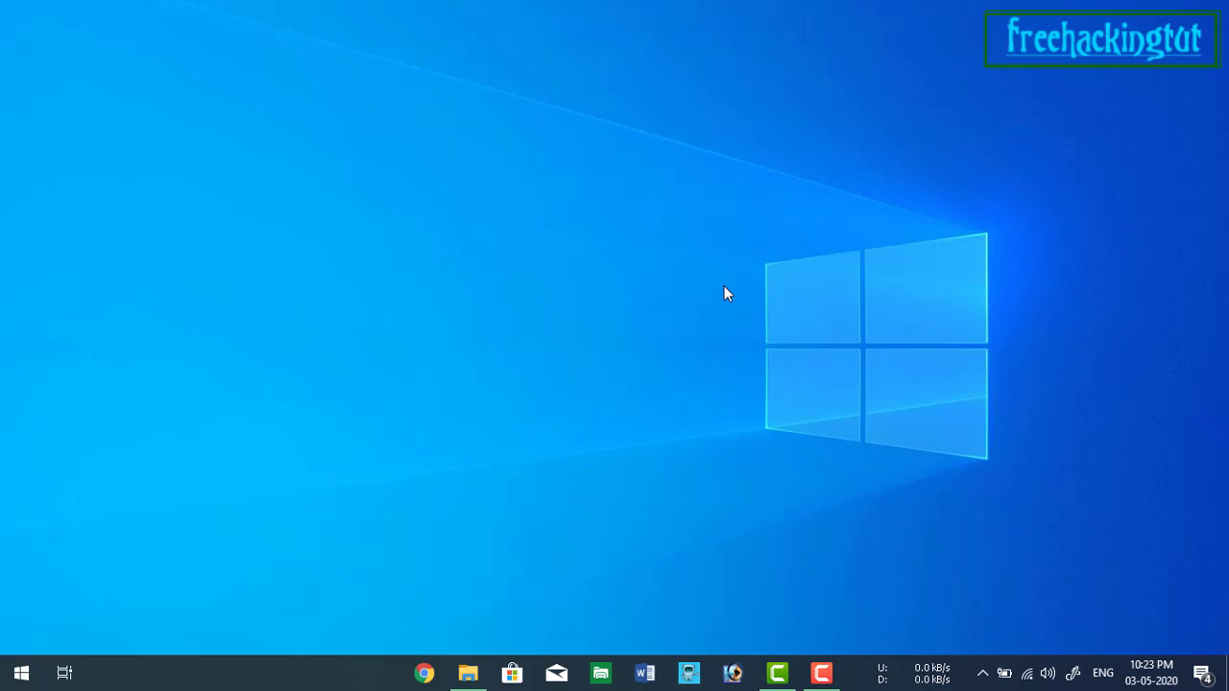
# Step: Refresh the desktop, then eject Removable drive (F:) from This PC
pyautogui.rightClick(726, 292)
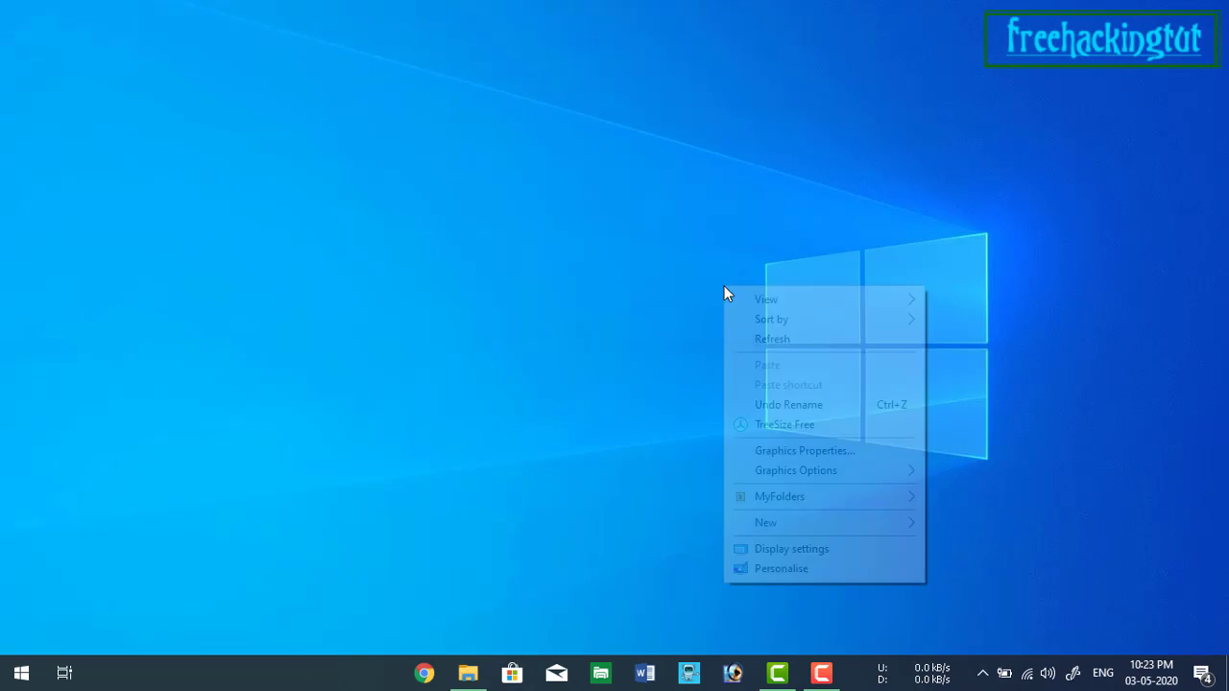
pyautogui.click(763, 344)
pyautogui.click(468, 675)
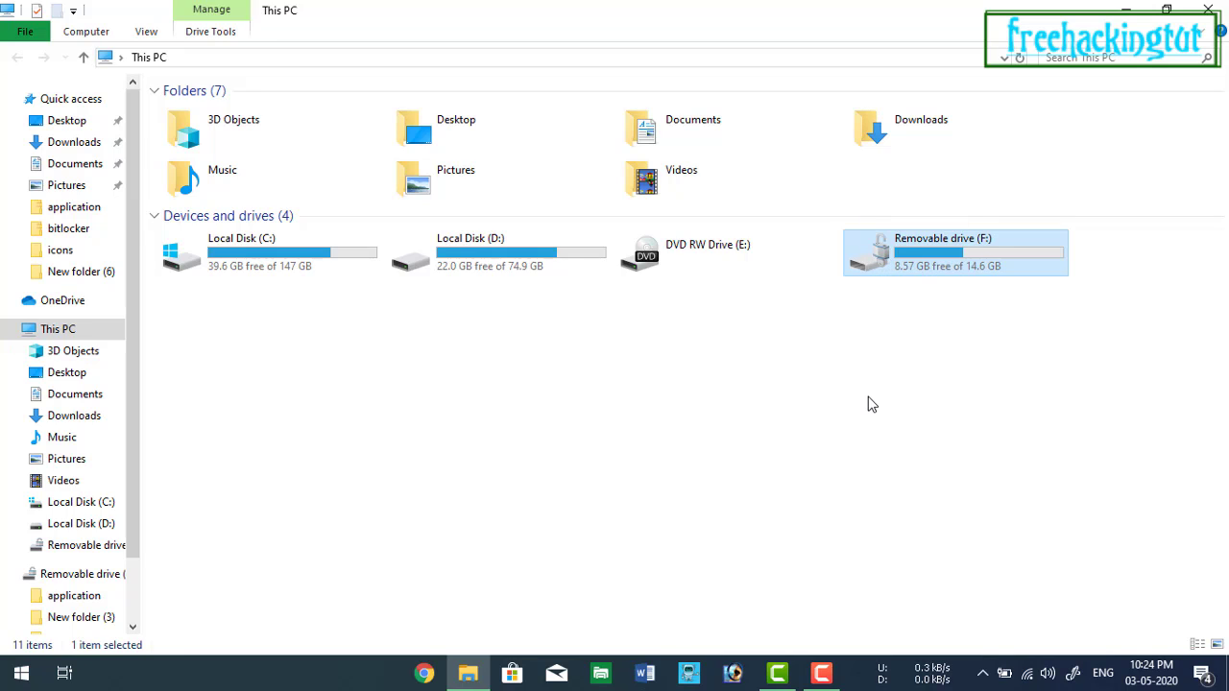
pyautogui.rightClick(901, 253)
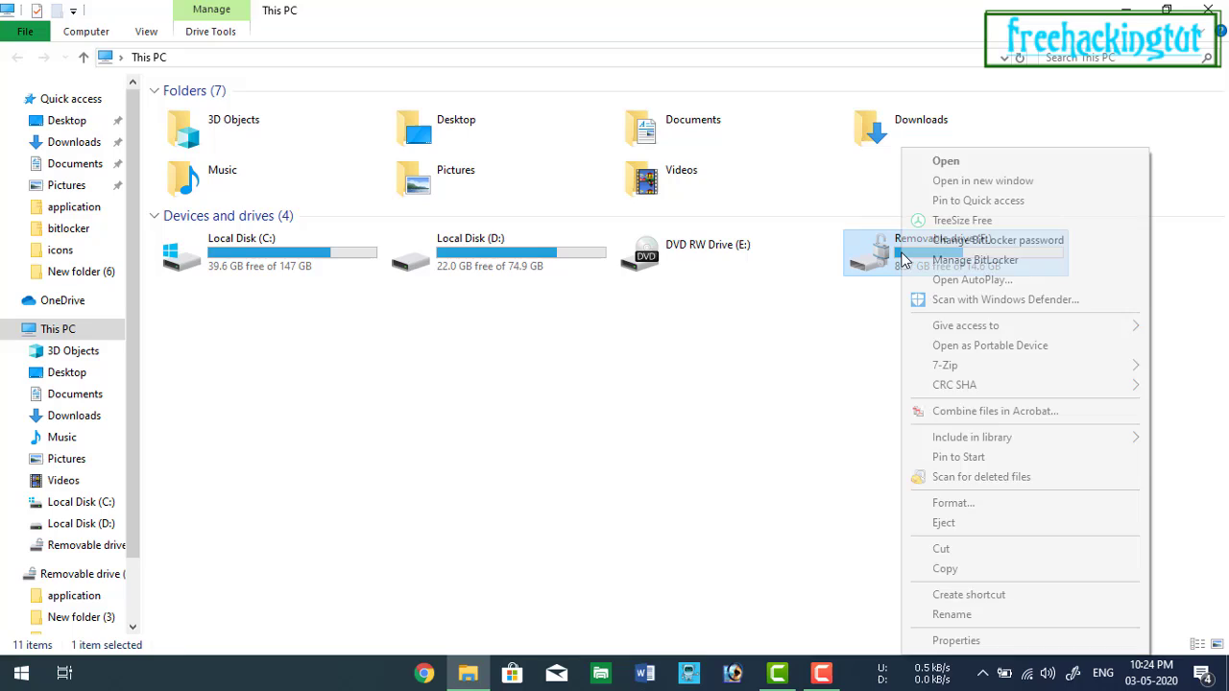
pyautogui.click(967, 531)
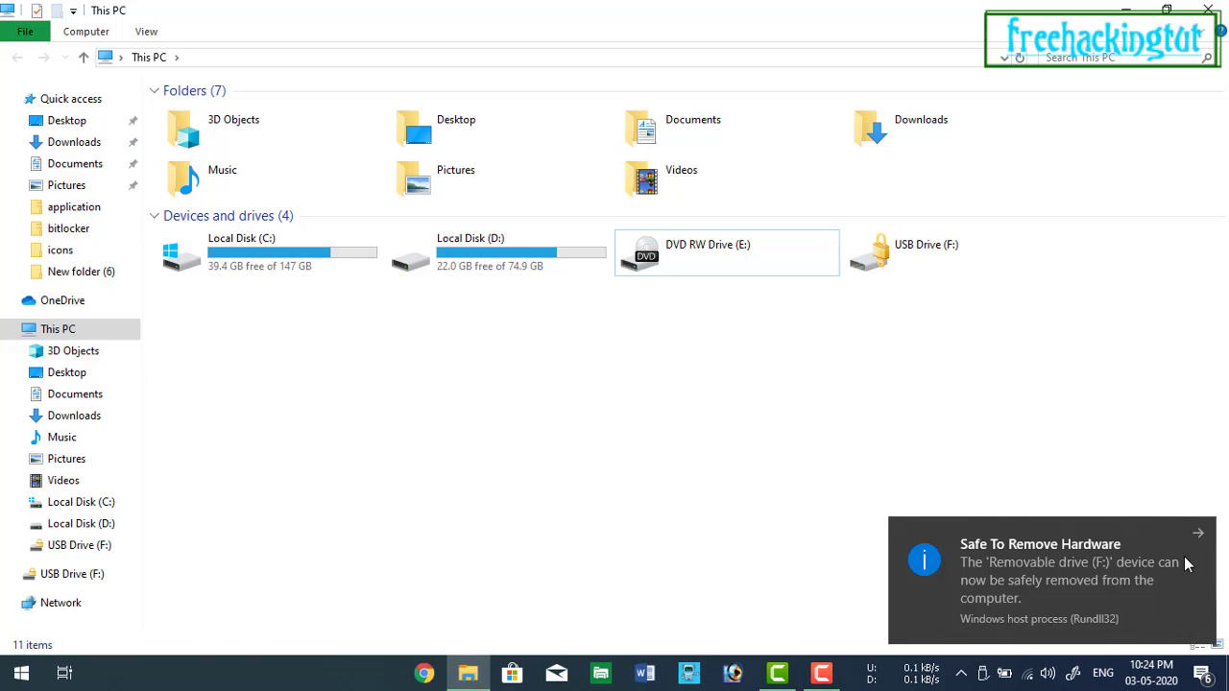
# Step: Unlock USB Drive (F:) with its BitLocker password and open it to view its folders
pyautogui.doubleClick(905, 257)
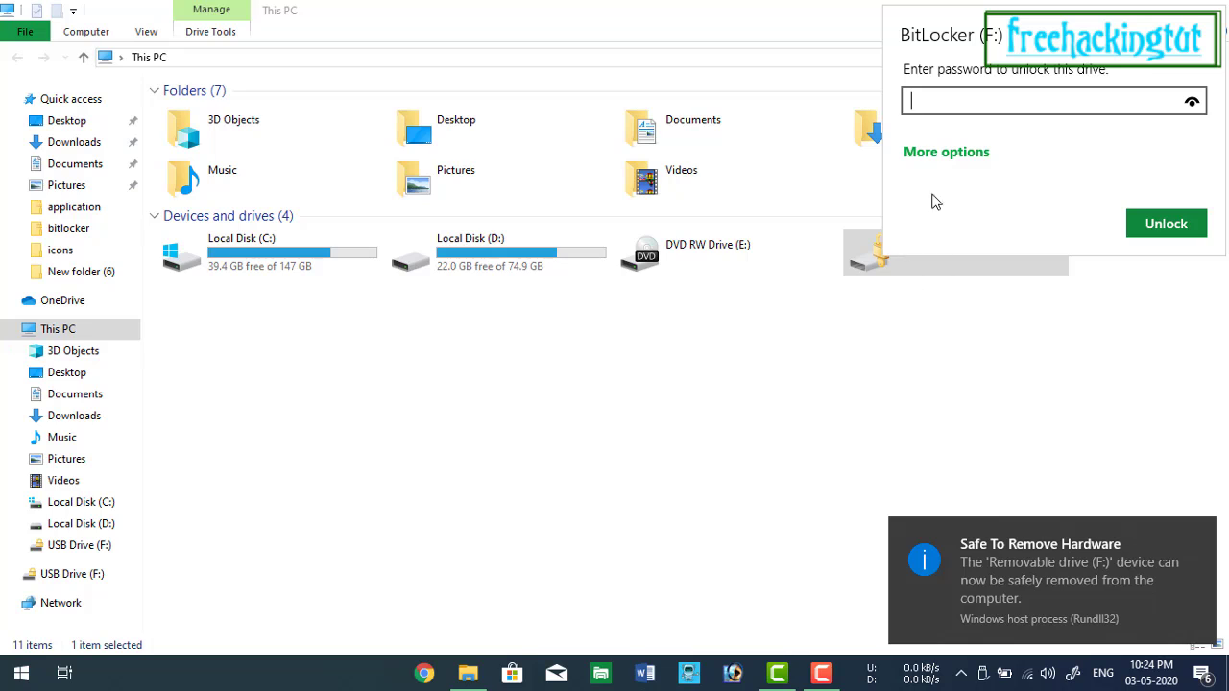
pyautogui.click(1008, 329)
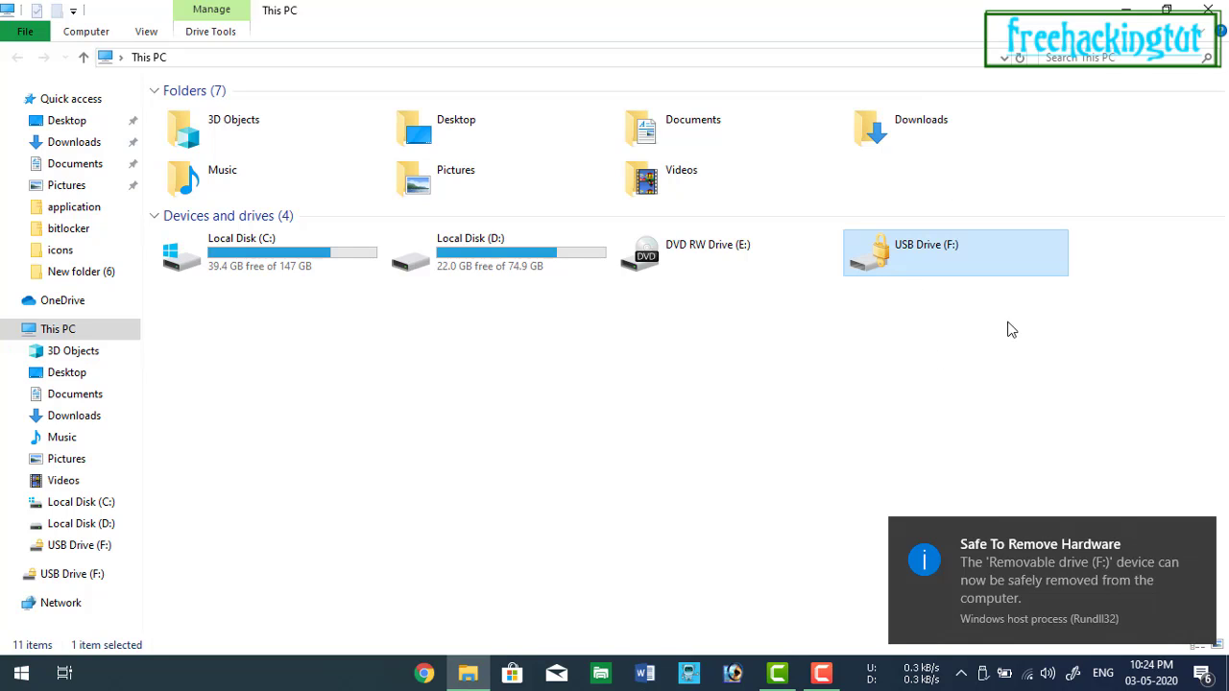
pyautogui.doubleClick(924, 254)
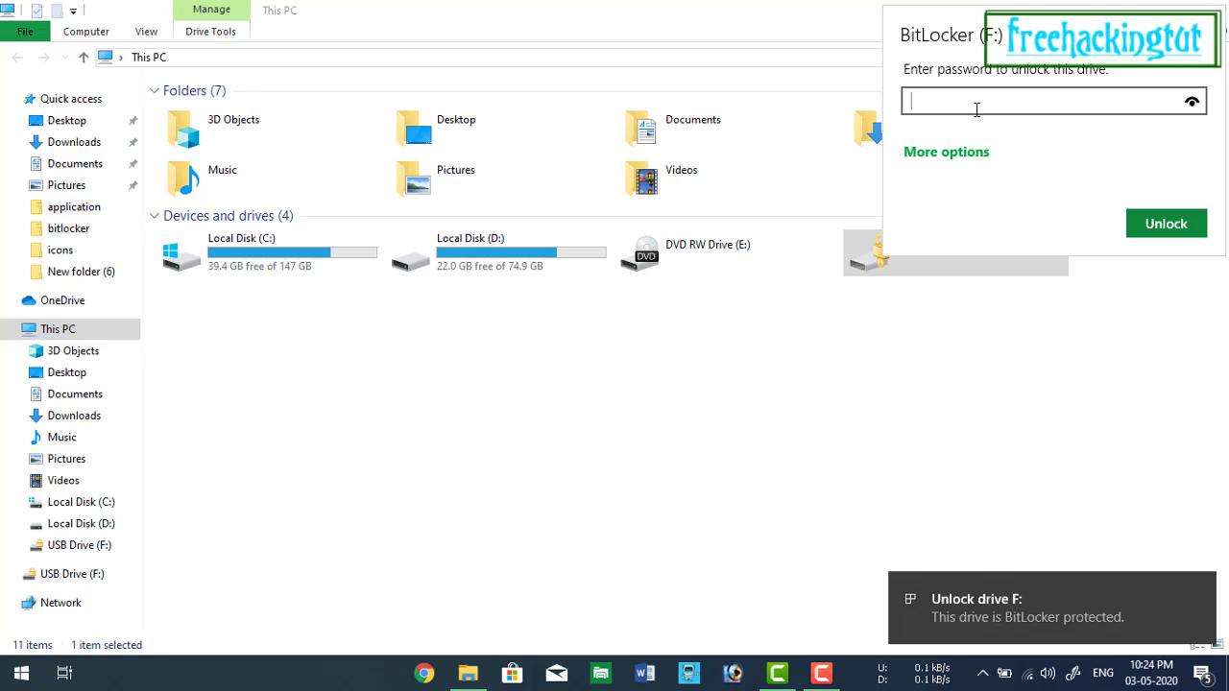
pyautogui.write('******')
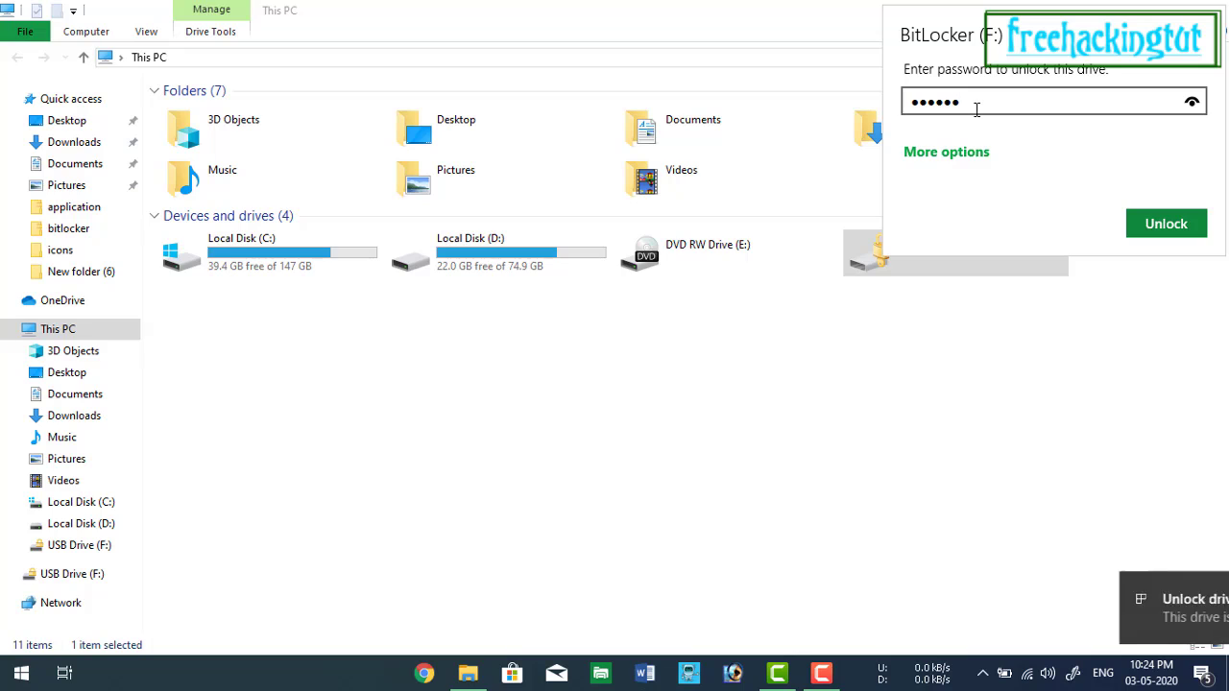
pyautogui.write('****')
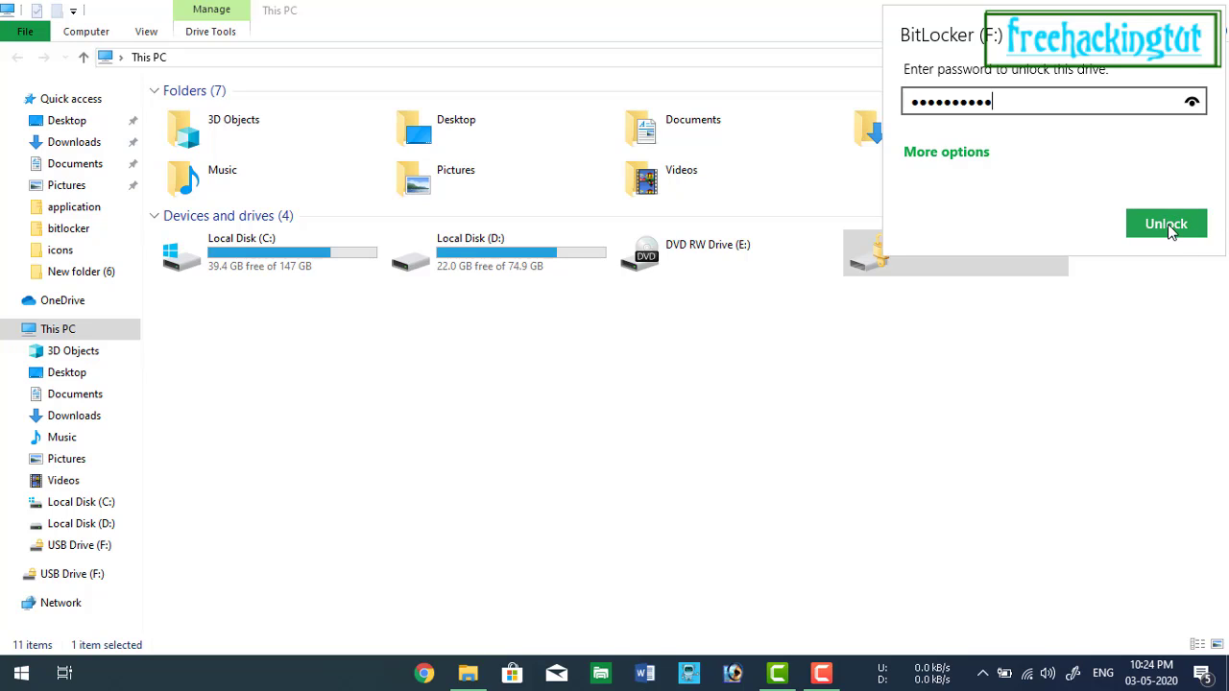
pyautogui.click(1164, 224)
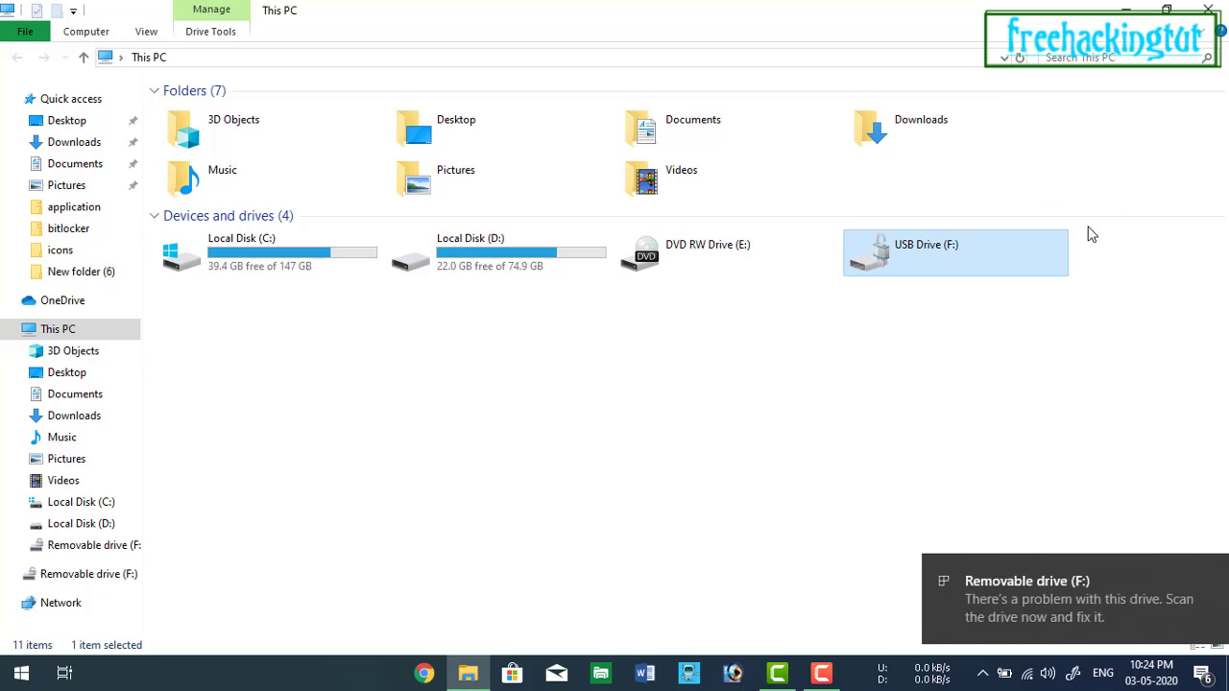
pyautogui.doubleClick(936, 269)
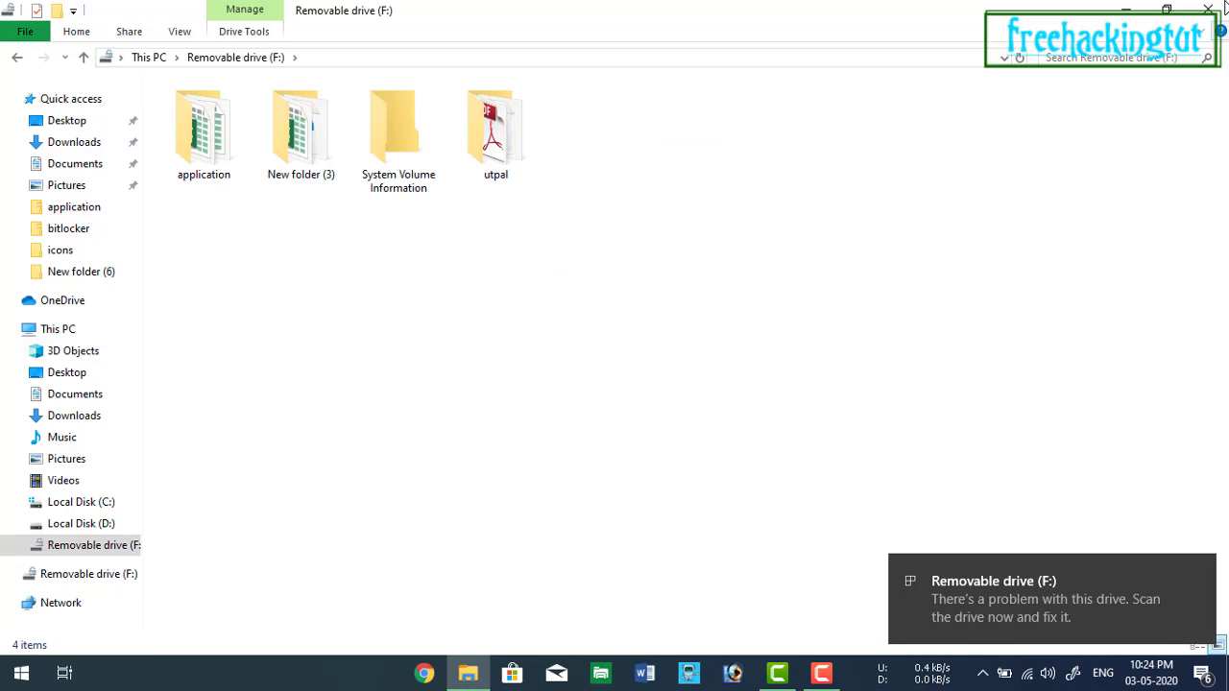
# Step: Close the drive F: File Explorer window
pyautogui.click(1208, 9)
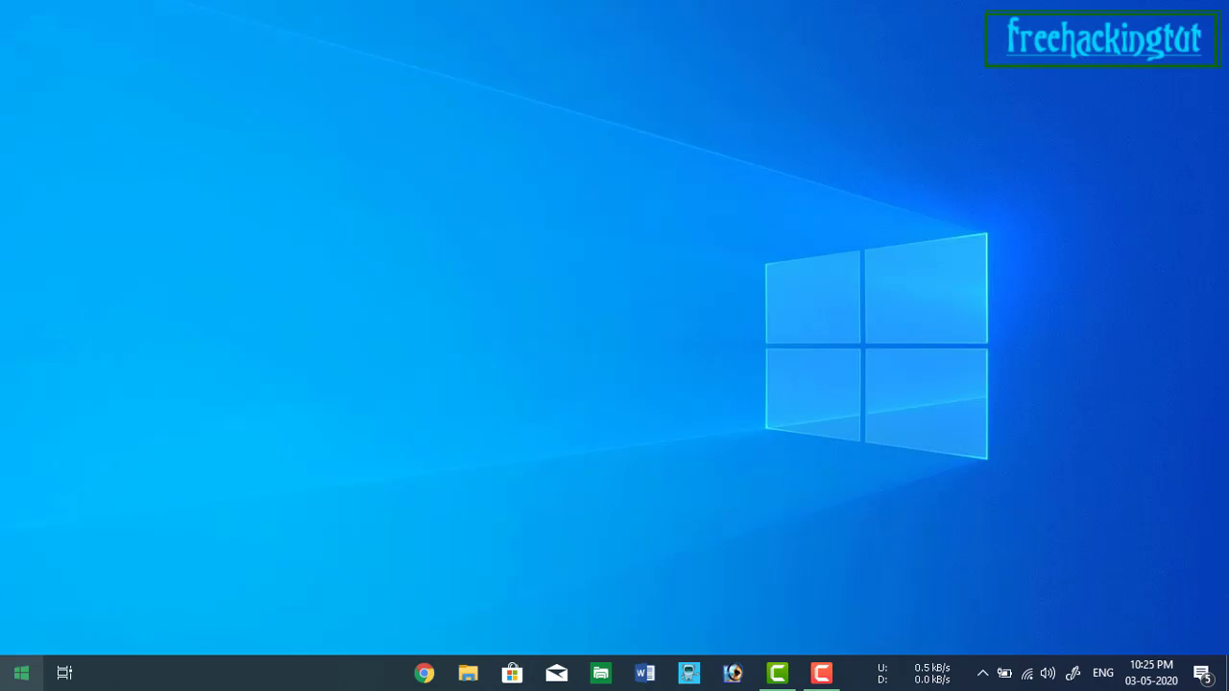
# Step: Open This PC with Win+E and choose Manage BitLocker for Removable drive (F:)
pyautogui.click(21, 672)
pyautogui.click(874, 436)
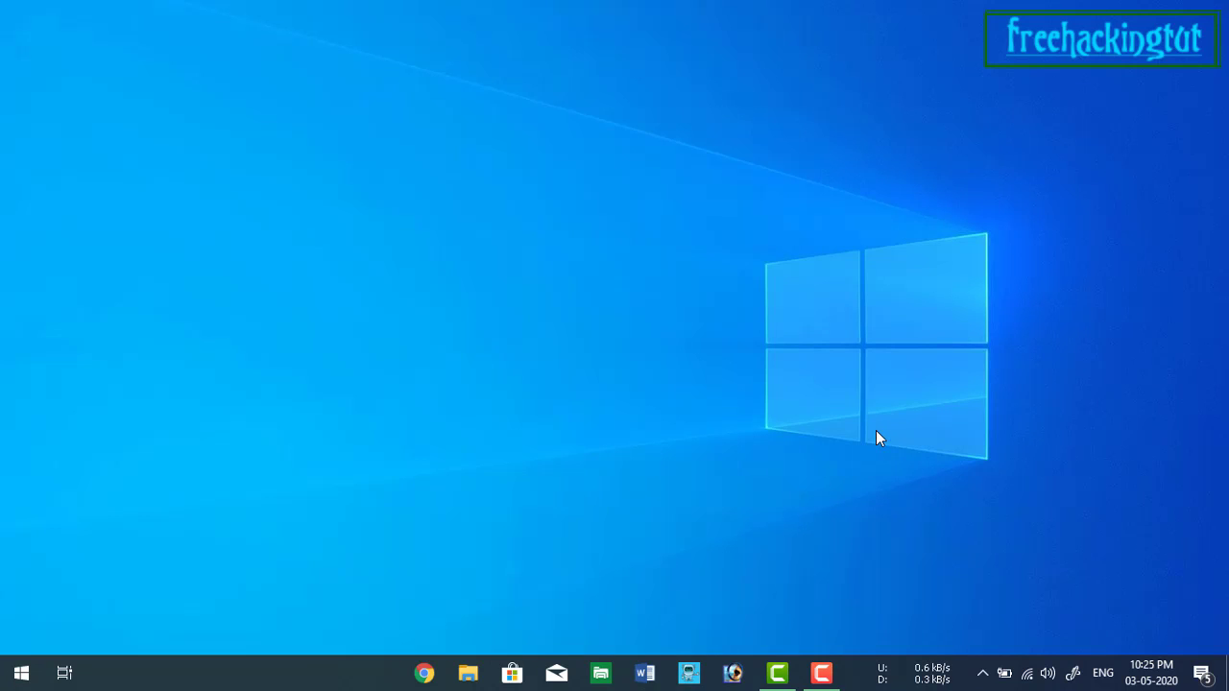
pyautogui.press('super+e')
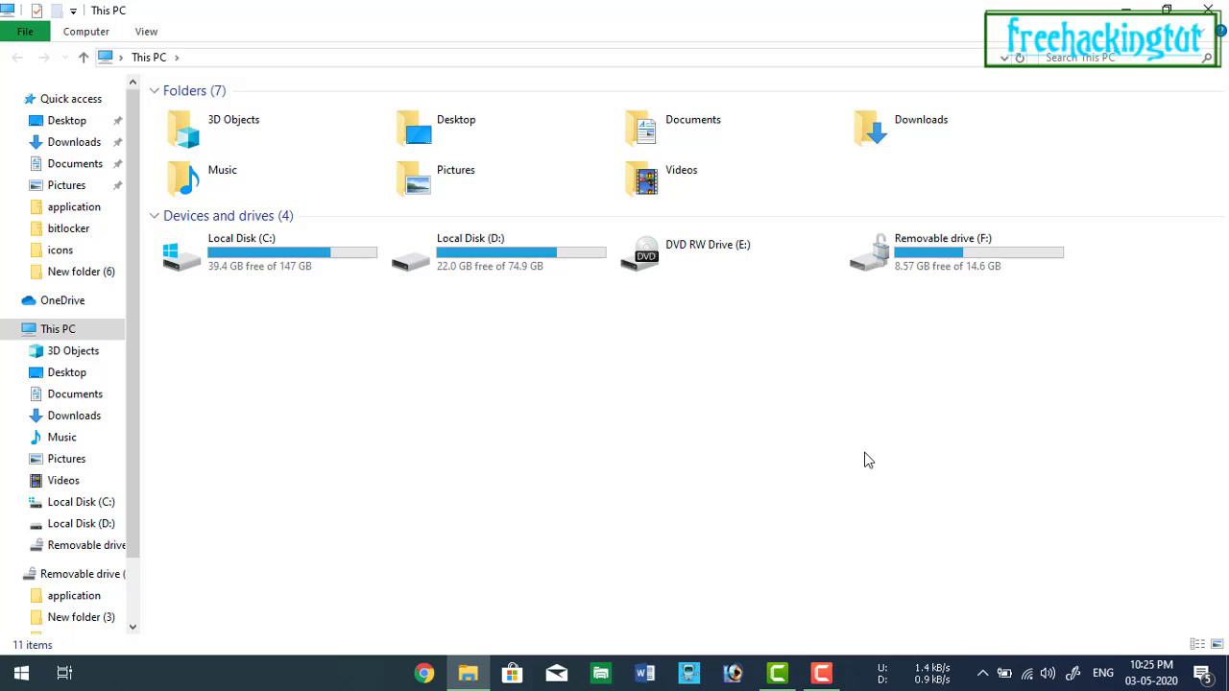
pyautogui.rightClick(917, 262)
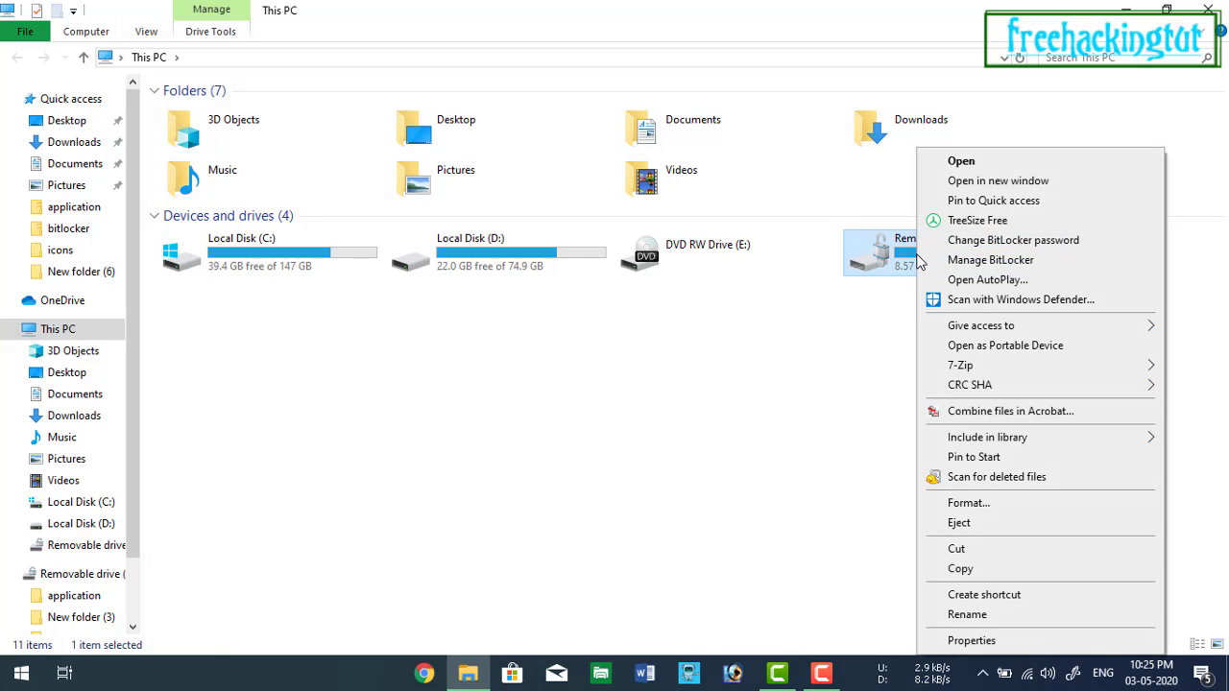
pyautogui.click(869, 356)
pyautogui.rightClick(911, 259)
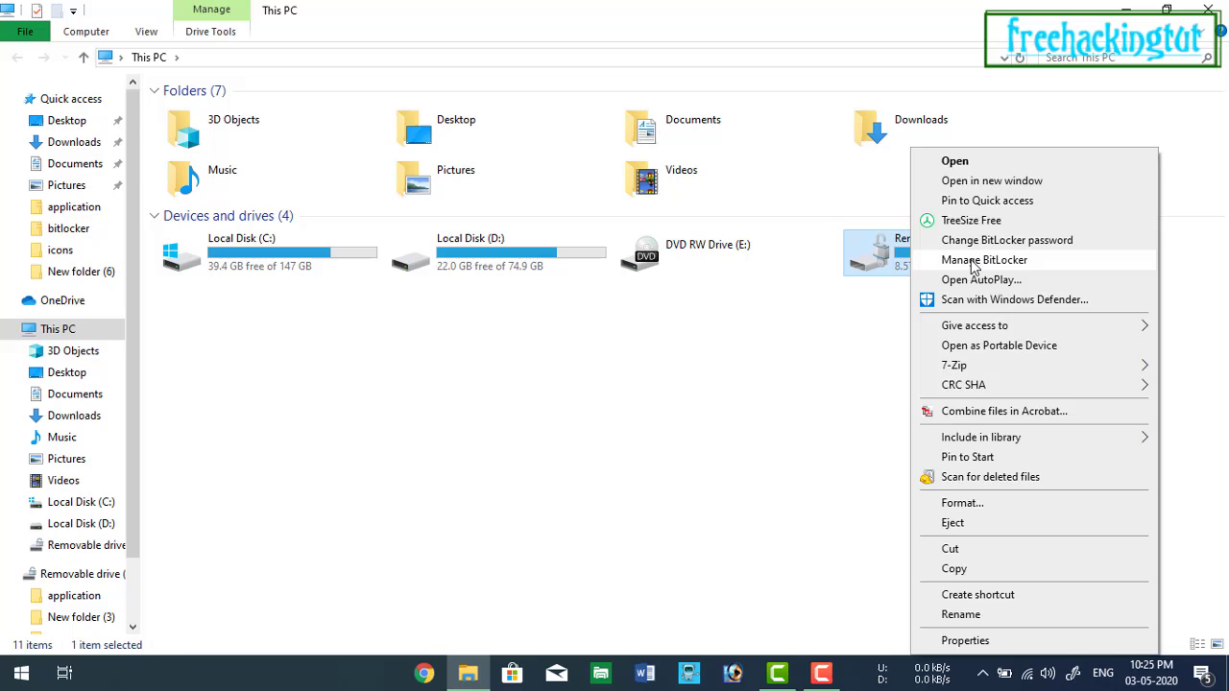
pyautogui.click(970, 261)
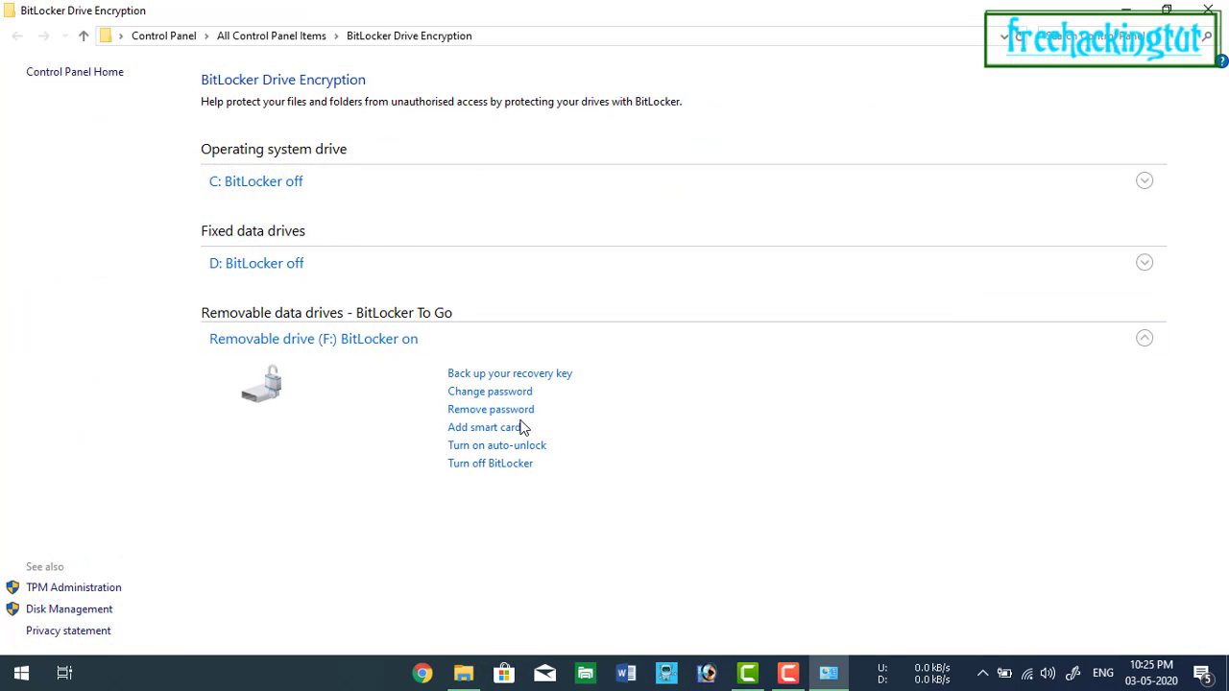
# Step: Choose Turn off BitLocker for Removable drive (F:) and confirm it
pyautogui.click(490, 464)
pyautogui.click(620, 381)
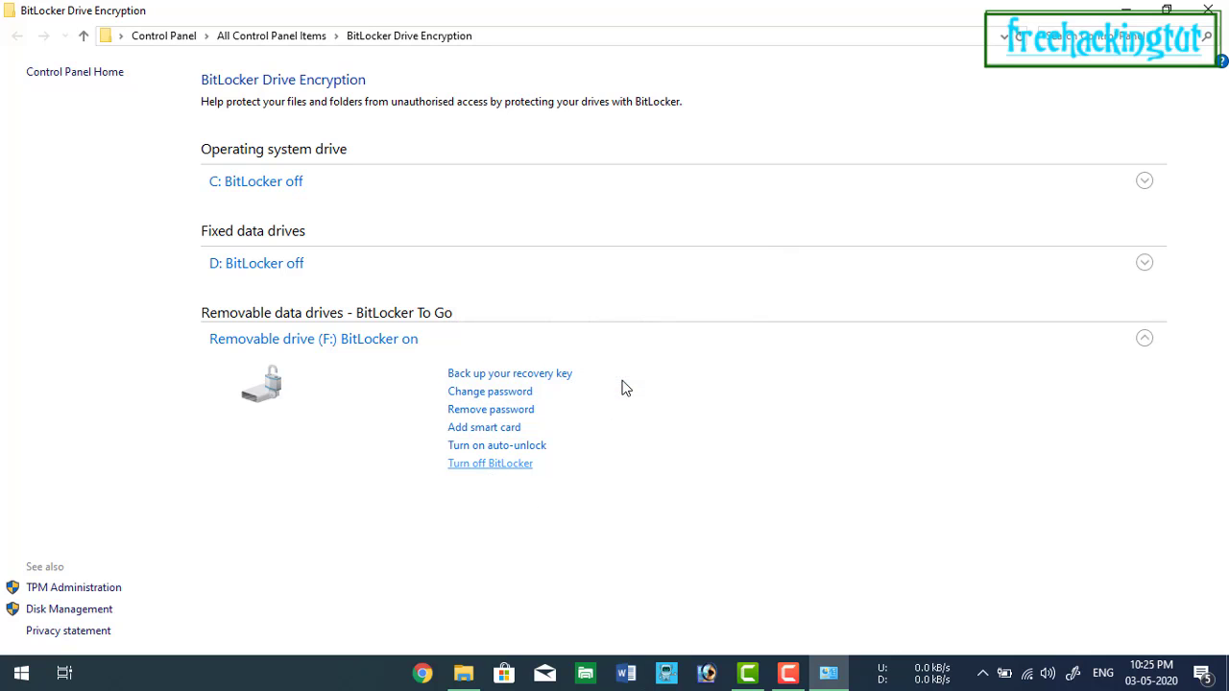